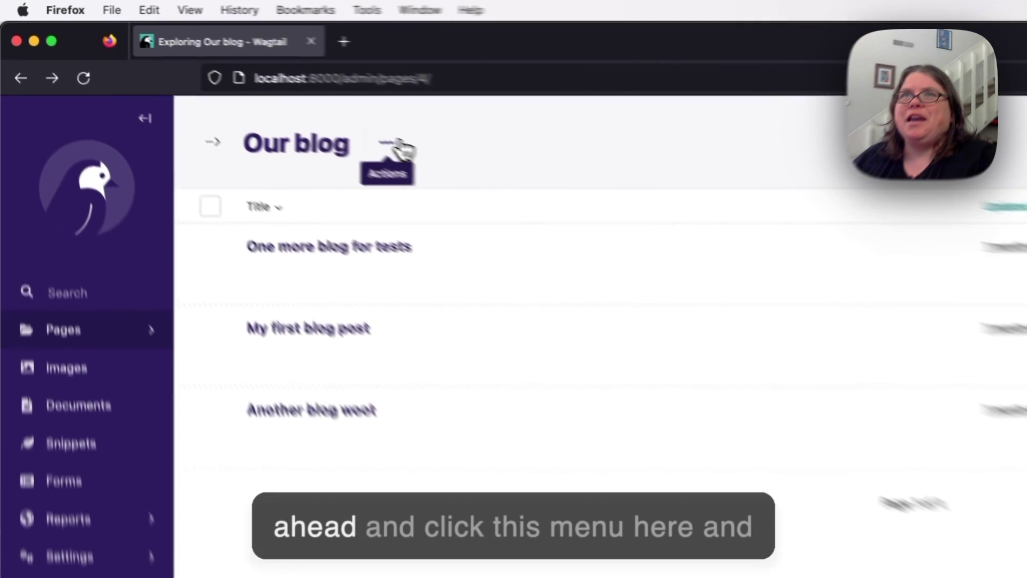
Start a new Blog page under Our blog via its Add child page action.
left_click(245, 91)
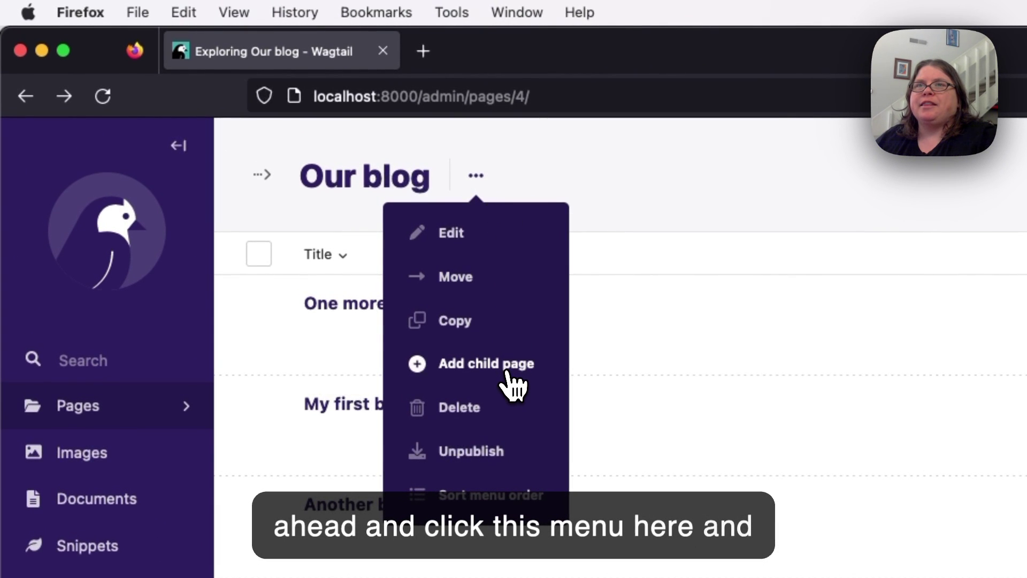
left_click(510, 385)
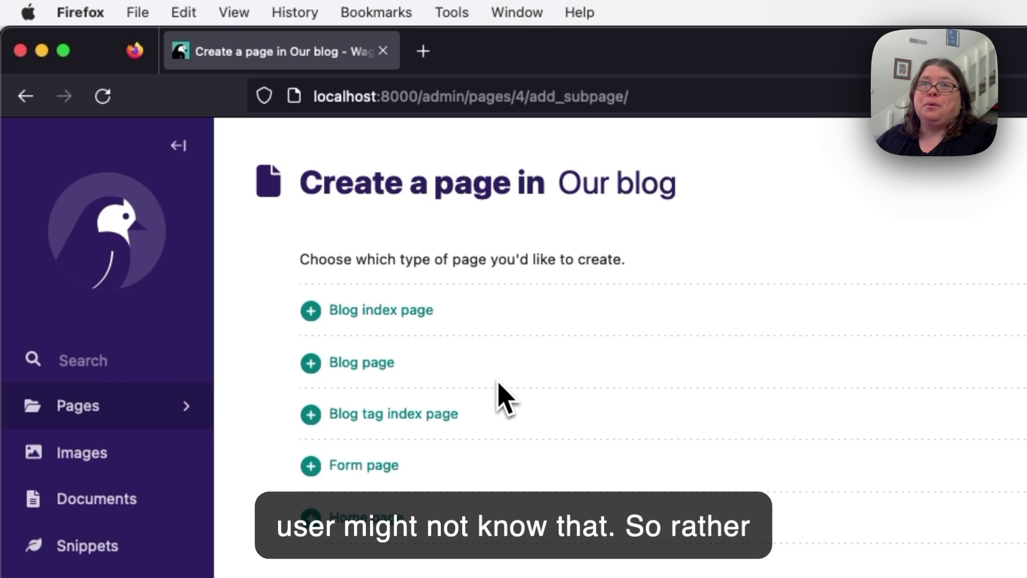
left_click(361, 362)
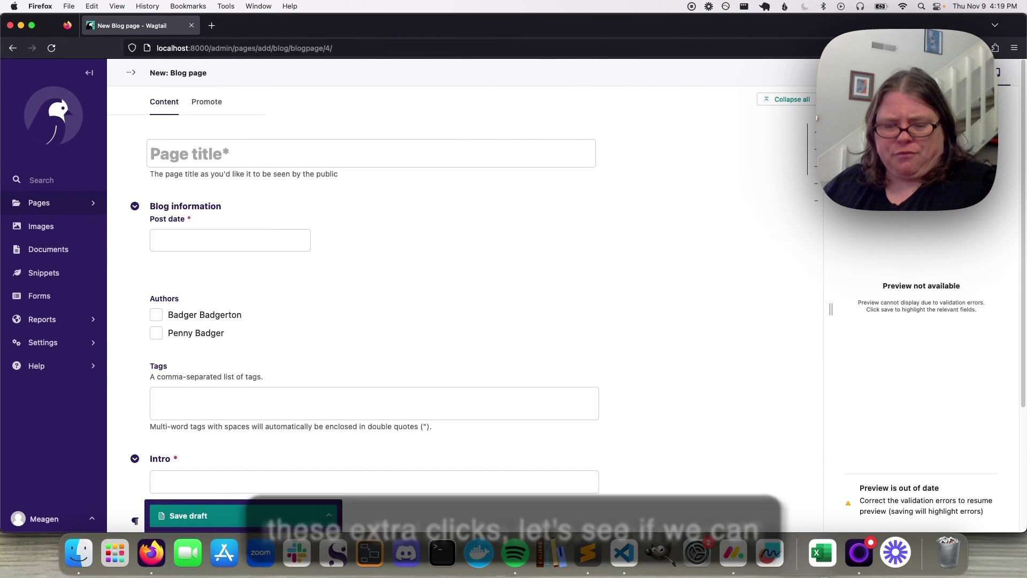
Switch to VS Code to review BlogIndexPage and BlogPage in blog/models.py.
key("super+Tab")
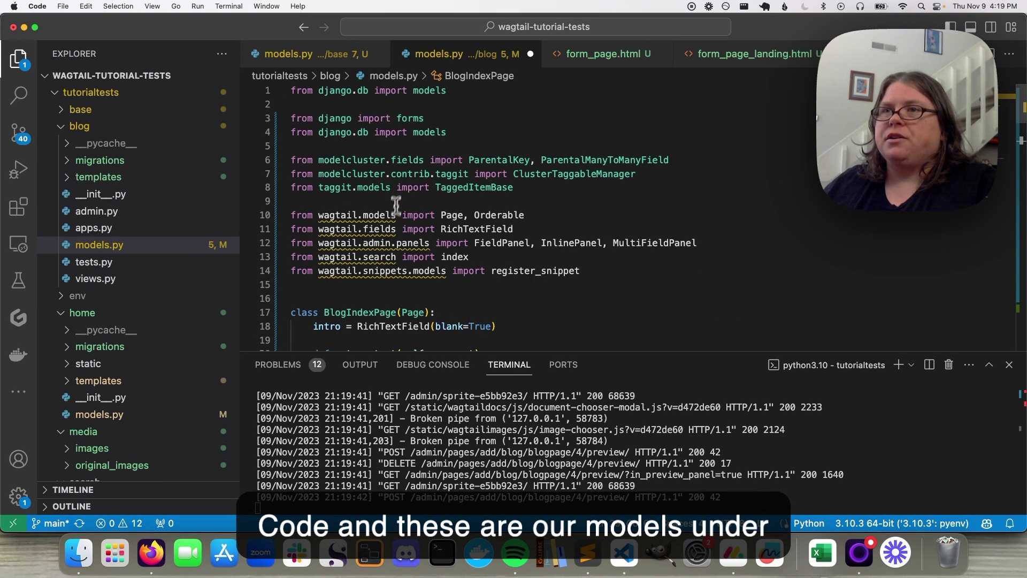
scroll(392, 249, "down", 2)
scroll(392, 258, "down", 2)
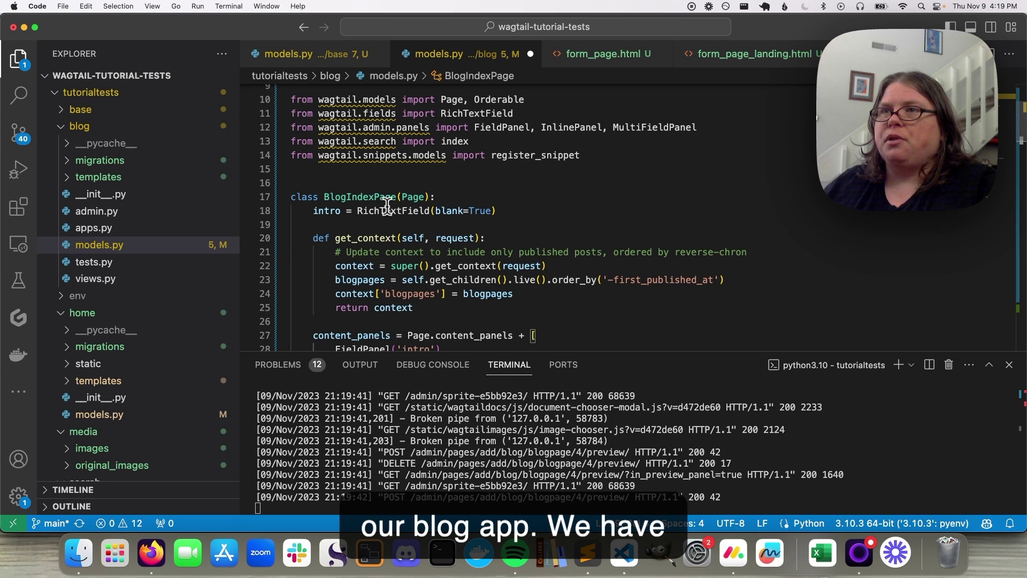
scroll(393, 213, "down", 3)
scroll(409, 225, "down", 2)
scroll(425, 236, "down", 2)
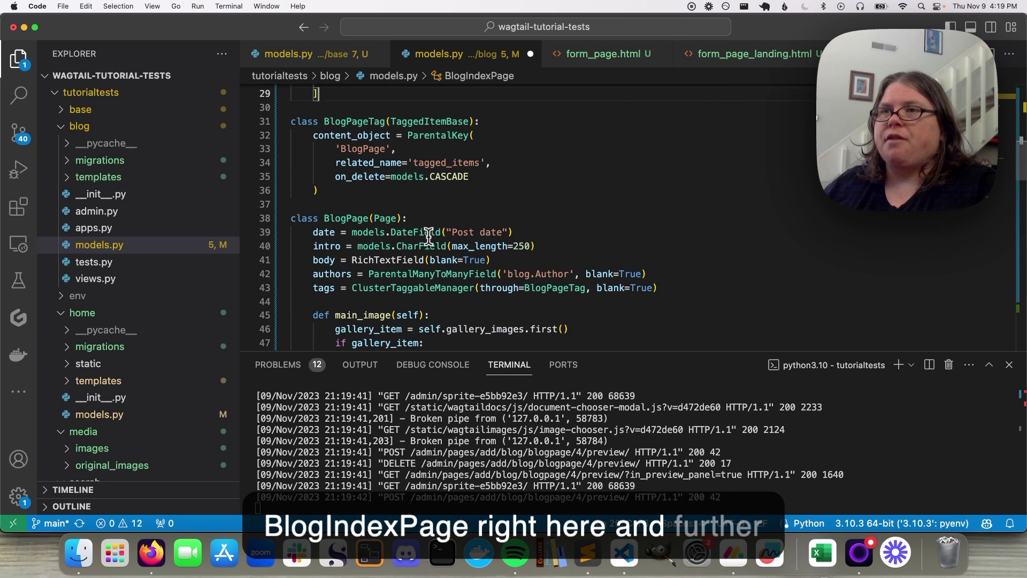
scroll(461, 207, "up", 3)
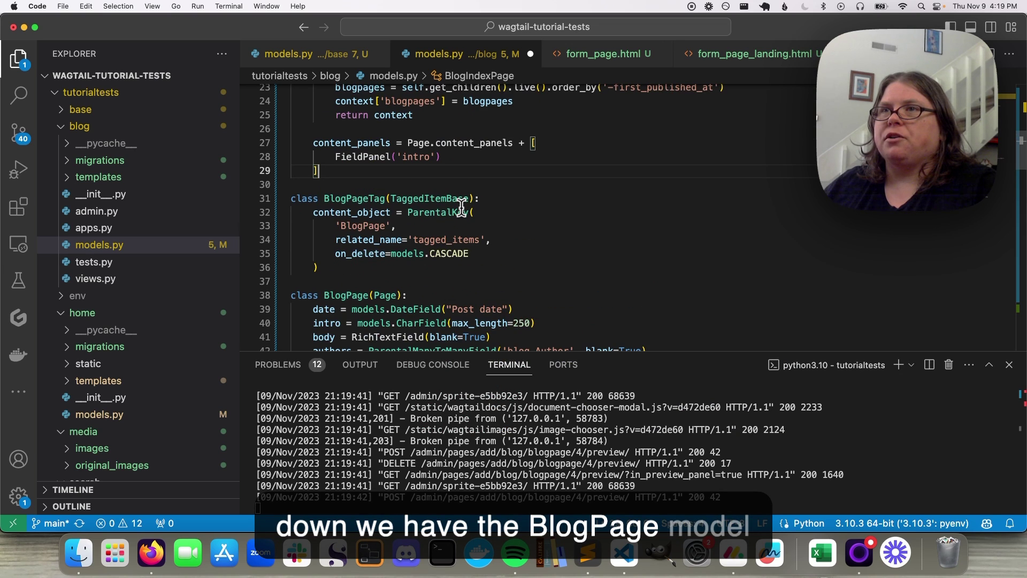
scroll(462, 207, "up", 2)
scroll(461, 207, "up", 1)
scroll(461, 208, "up", 1)
scroll(461, 208, "down", 1)
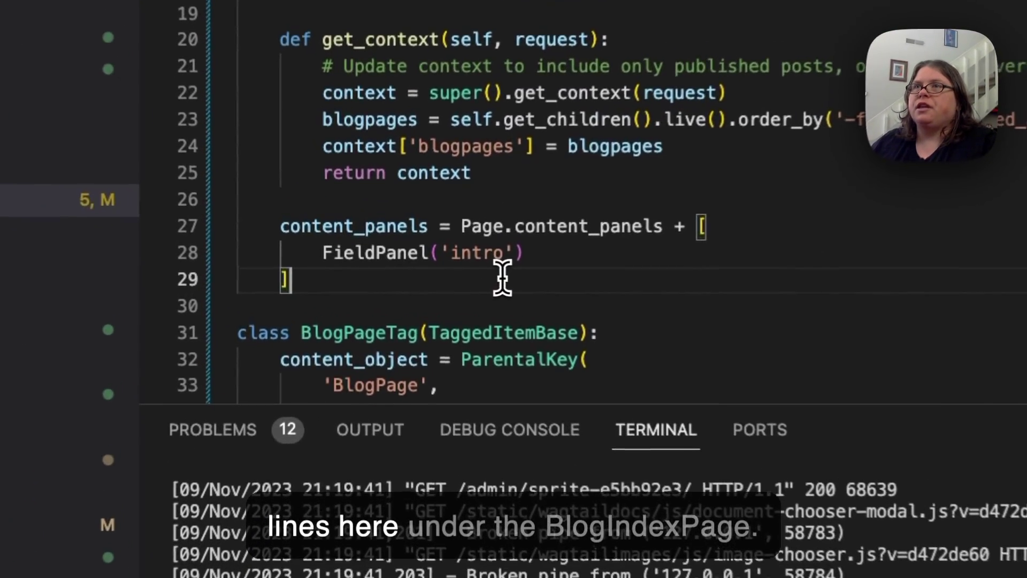
Add subpage_types = ['blog.BlogPage'] below BlogIndexPage's content panels.
key("Return")
key("Return")
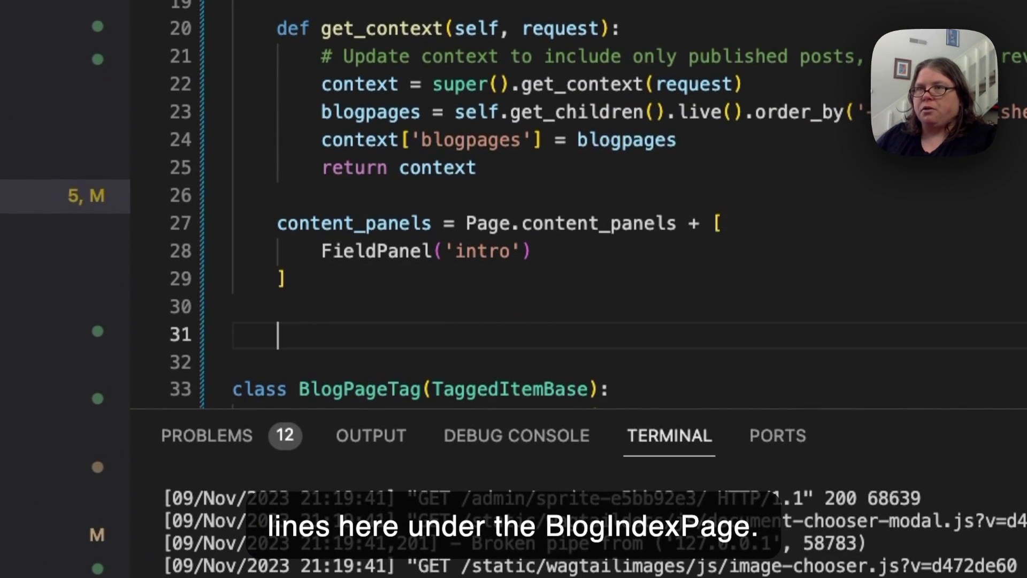
type("sub")
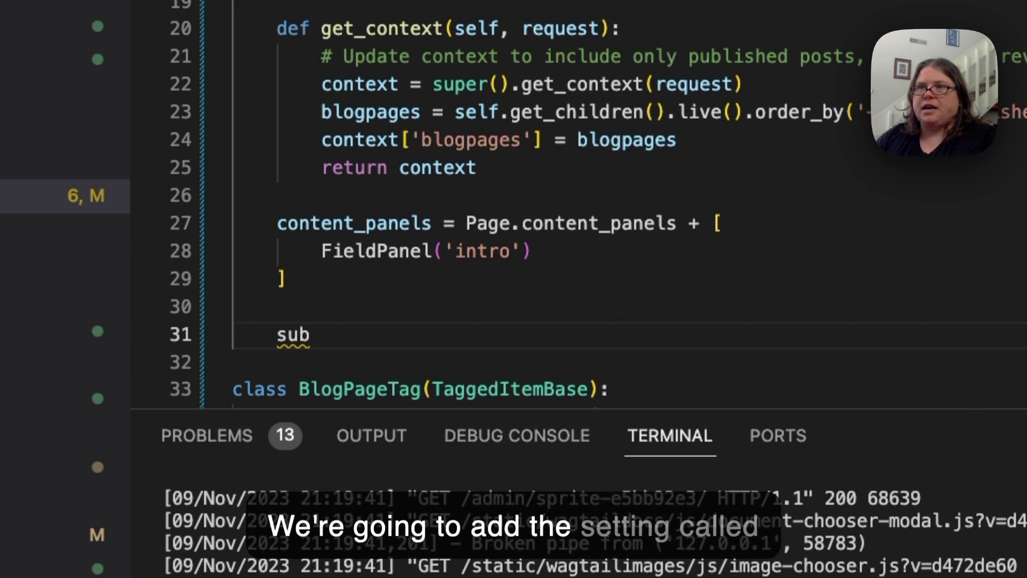
key("Tab")
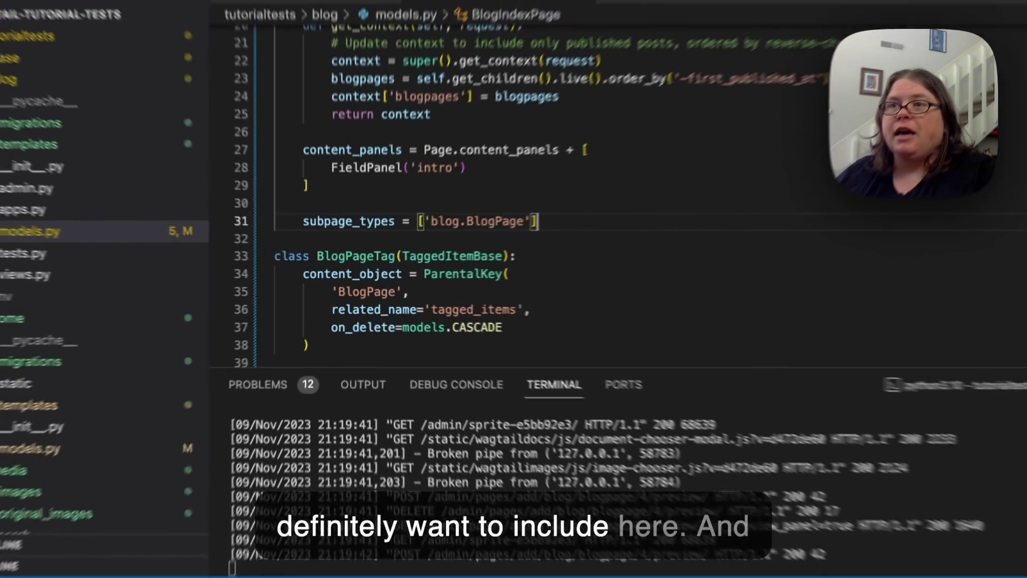
scroll(514, 216, "down", 4)
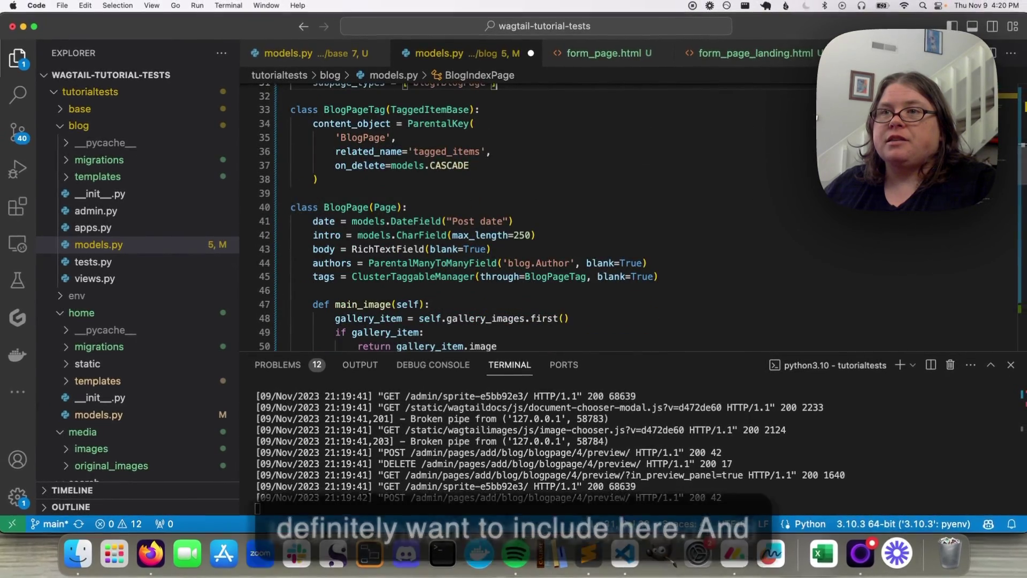
scroll(514, 216, "down", 3)
scroll(514, 217, "down", 2)
scroll(514, 216, "down", 2)
scroll(514, 218, "down", 2)
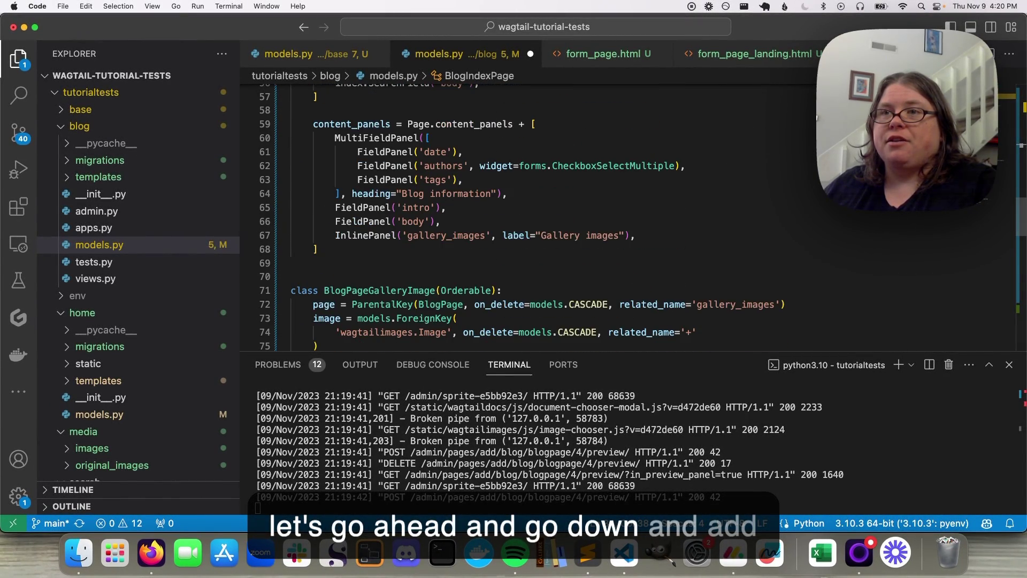
scroll(362, 257, "up", 3)
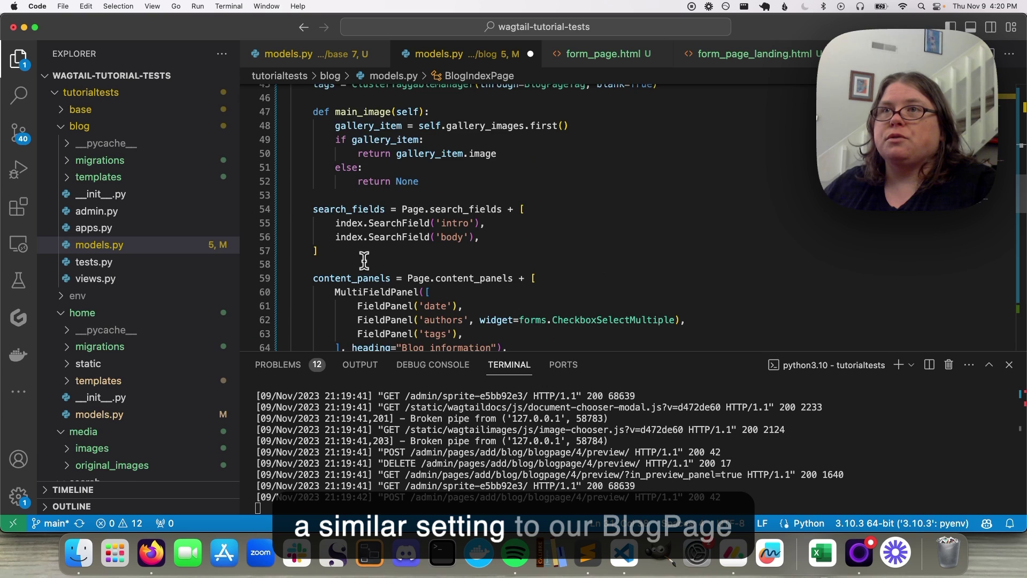
scroll(362, 263, "up", 4)
scroll(365, 273, "down", 4)
scroll(386, 289, "down", 3)
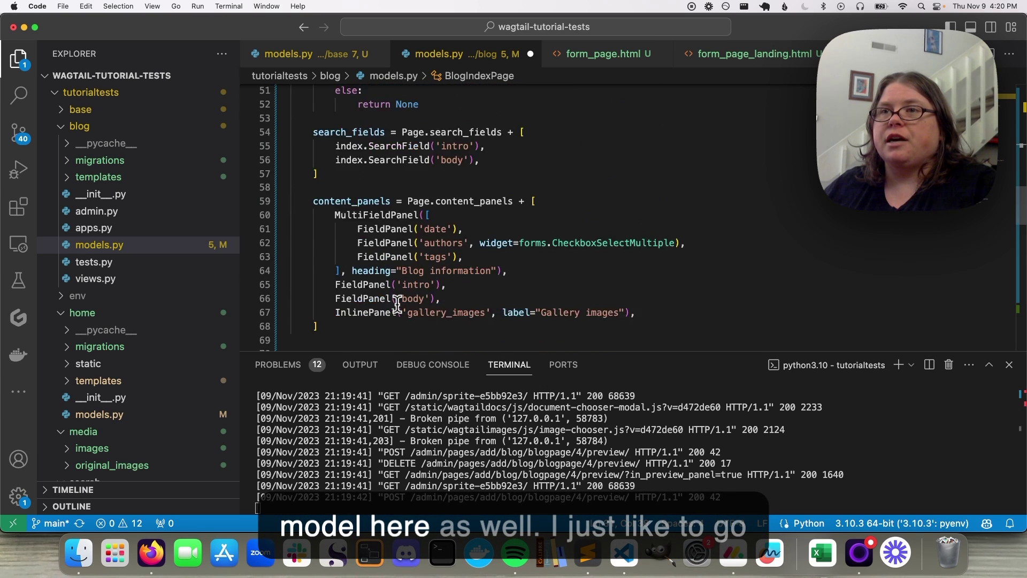
scroll(397, 304, "down", 2)
scroll(397, 303, "down", 1)
scroll(397, 301, "up", 1)
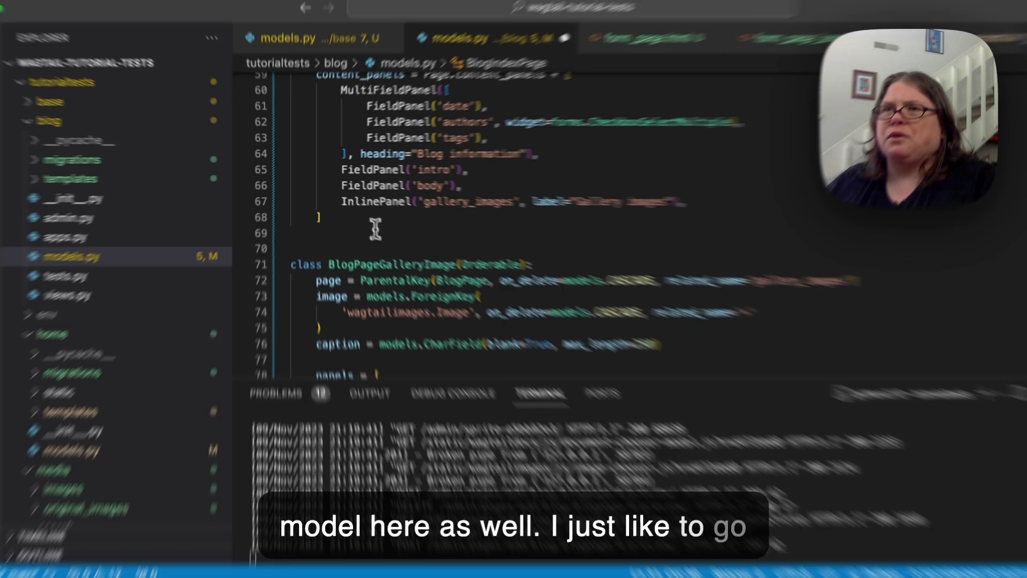
Add parent_page_types = ['blog.BlogIndexPage'] to BlogPage, then return to Firefox.
left_click(366, 209)
key("Return")
key("Return")
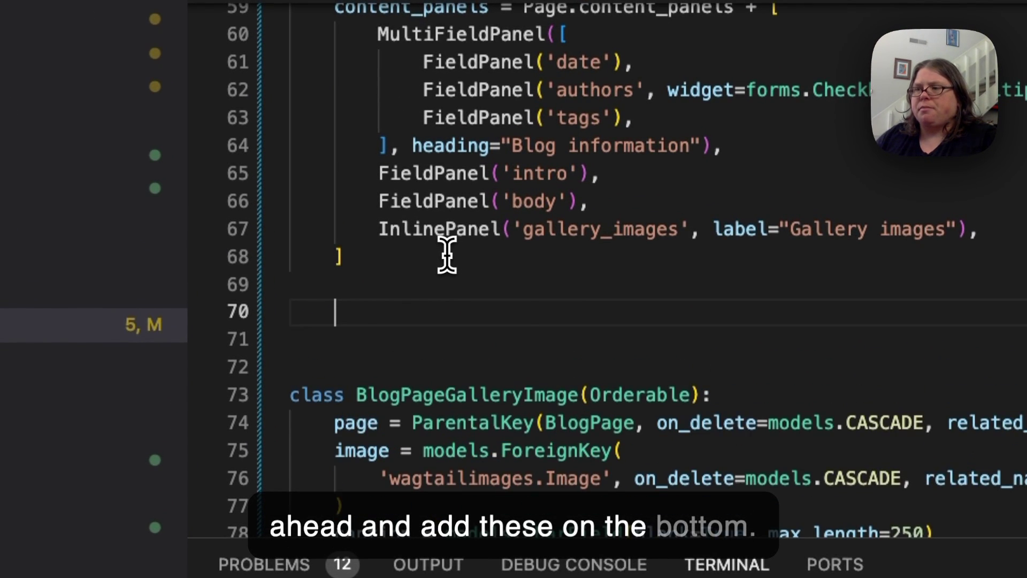
type("parent_")
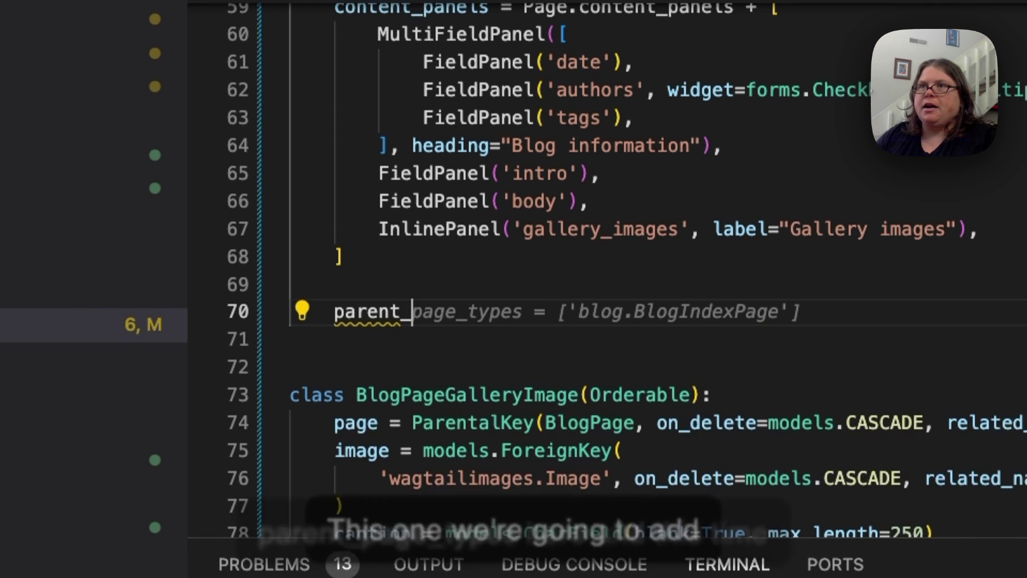
key("Tab")
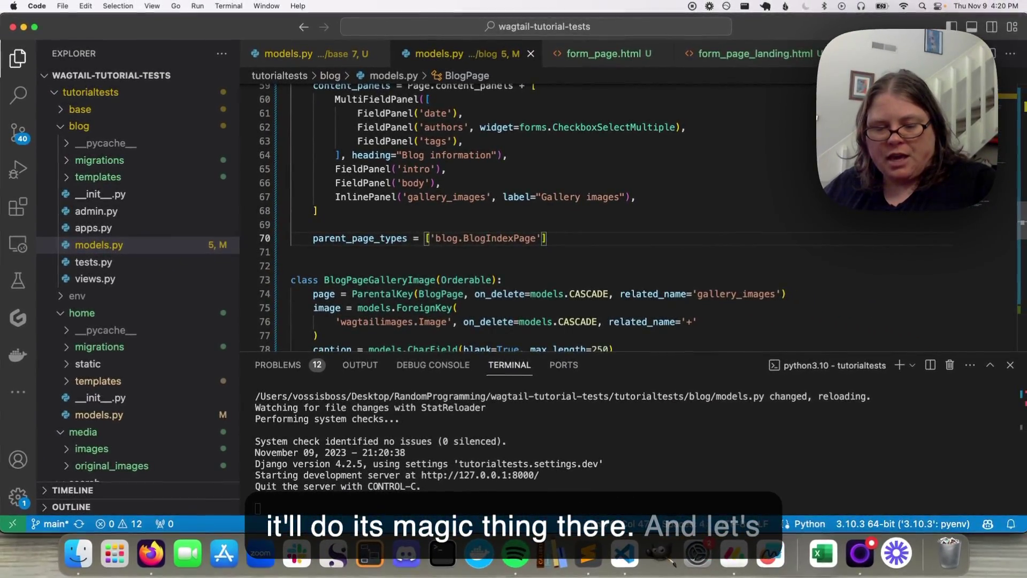
key("super+Tab")
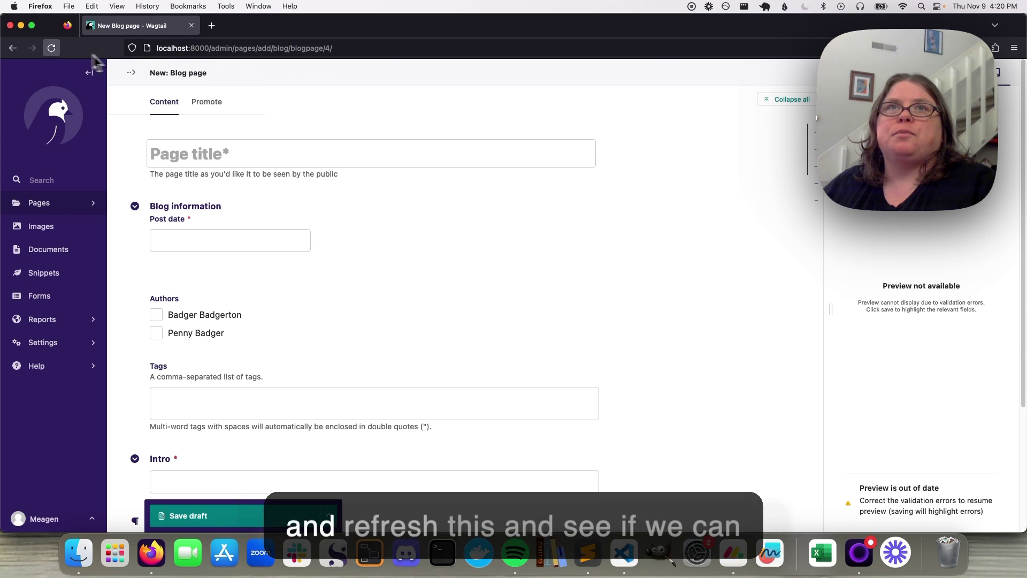
Go back from the Blog page form to the Our blog listing and reload it.
left_click(10, 55)
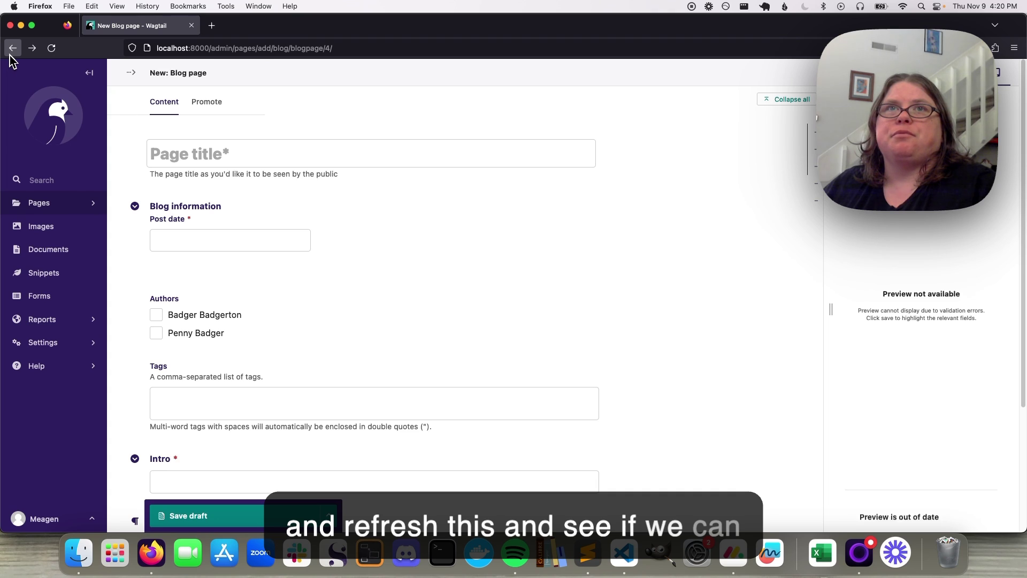
left_click(10, 55)
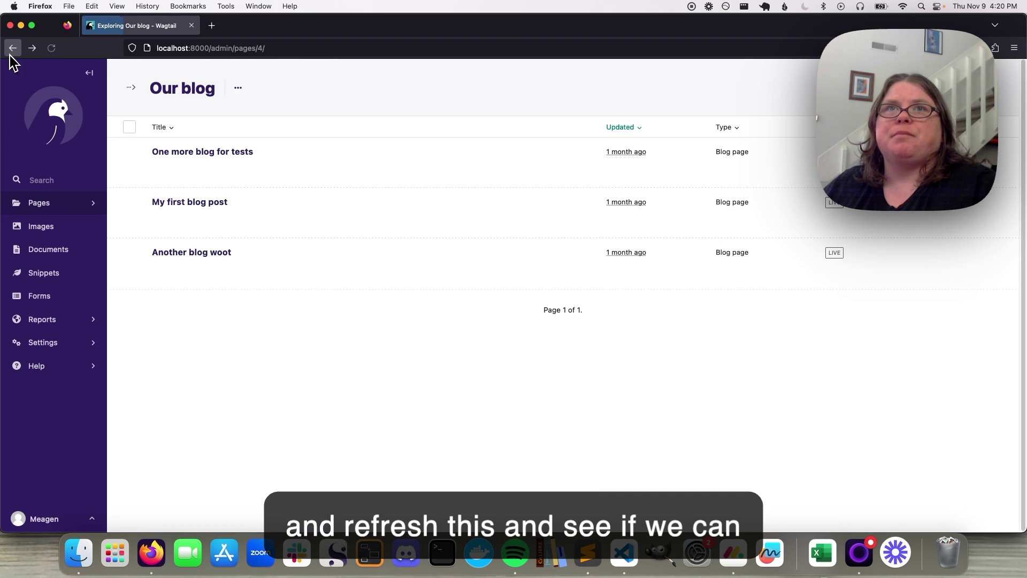
left_click(52, 56)
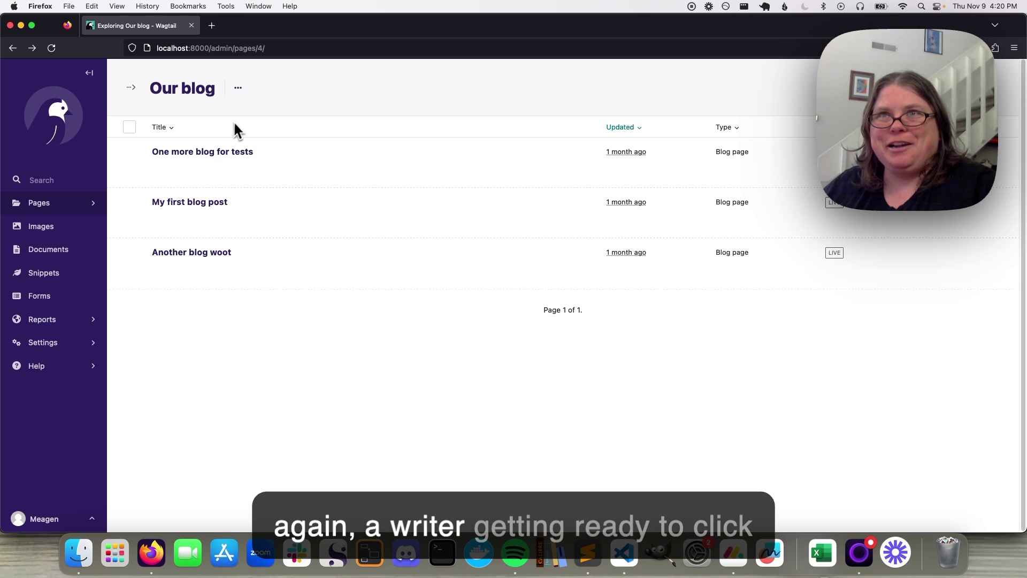
Add a child page to Our blog, which now opens the Blog page form directly.
left_click(238, 88)
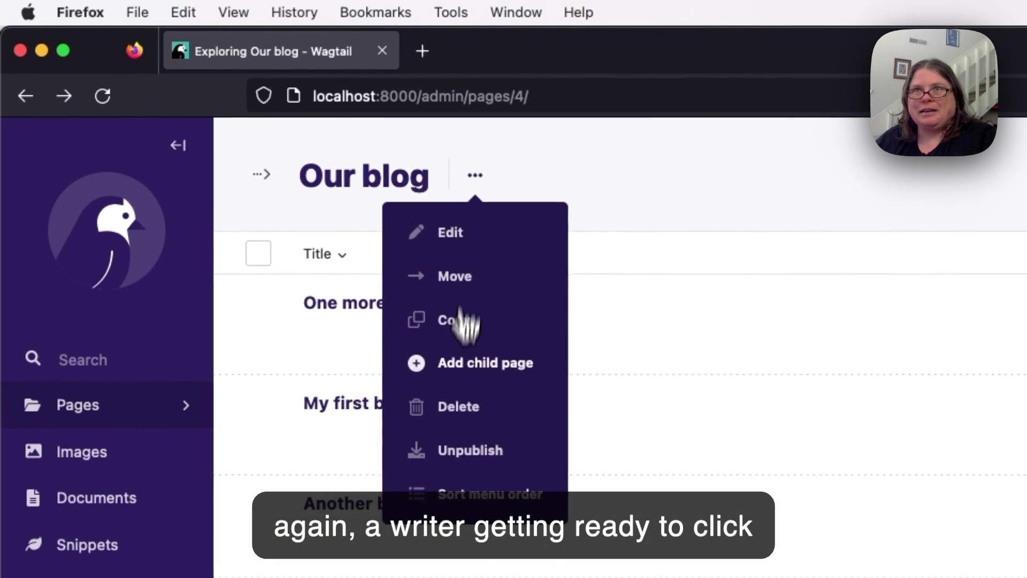
left_click(468, 384)
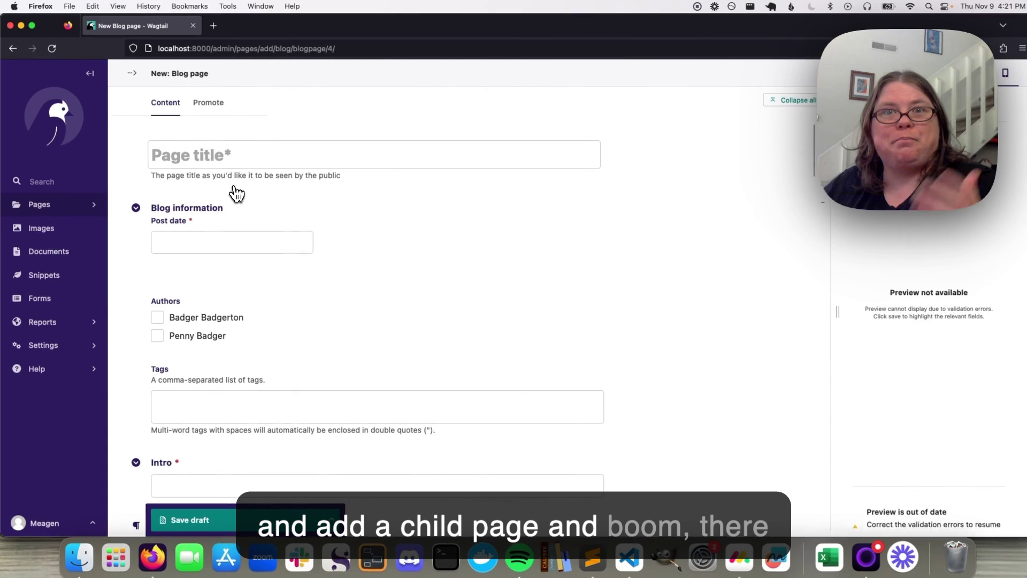